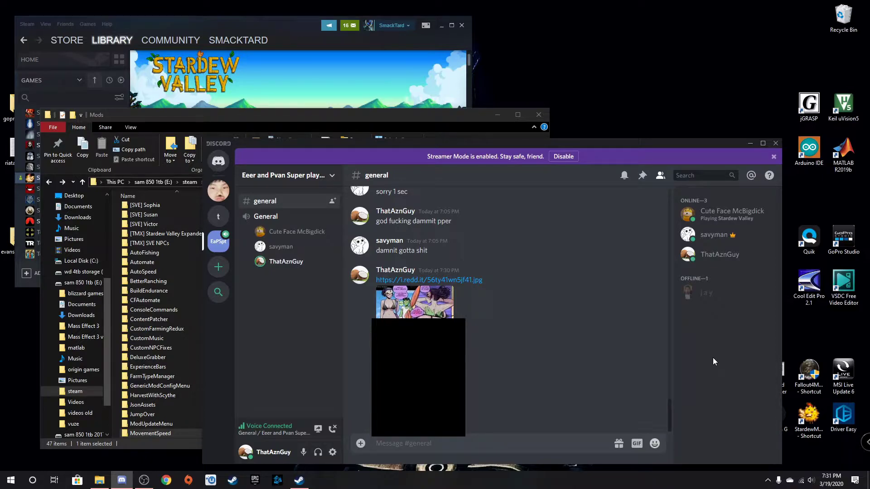
- Open the MovementSpeed mod folder inside Stardew Valley's Mods folder
double_click(175, 432)
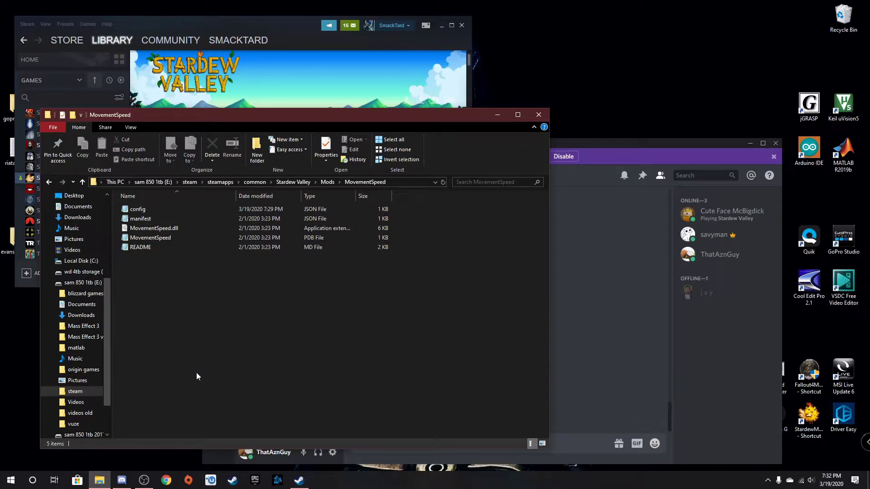
- Bring Discord's general channel chat in front of the File Explorer window
click(562, 400)
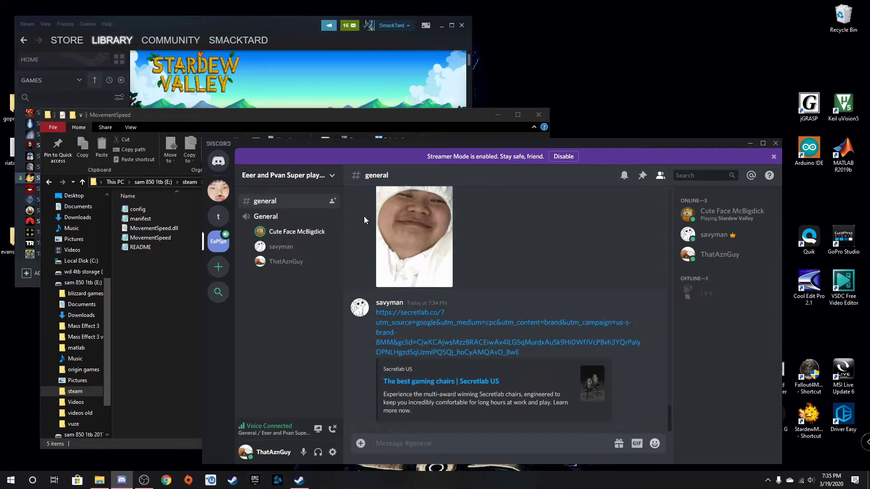
- Go up to Mods, look inside StardewValleyExpanded, come back, and return to Discord
click(171, 302)
key(BackSpace)
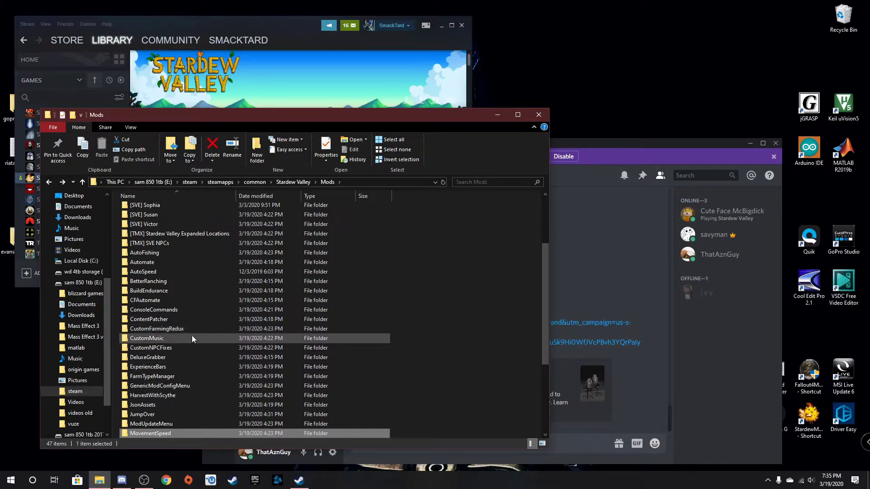
scroll(233, 269, down, 5)
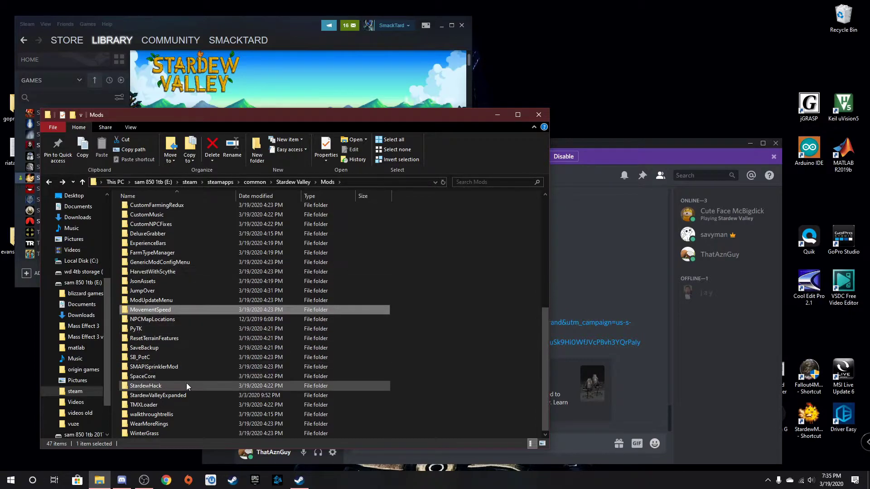
double_click(157, 398)
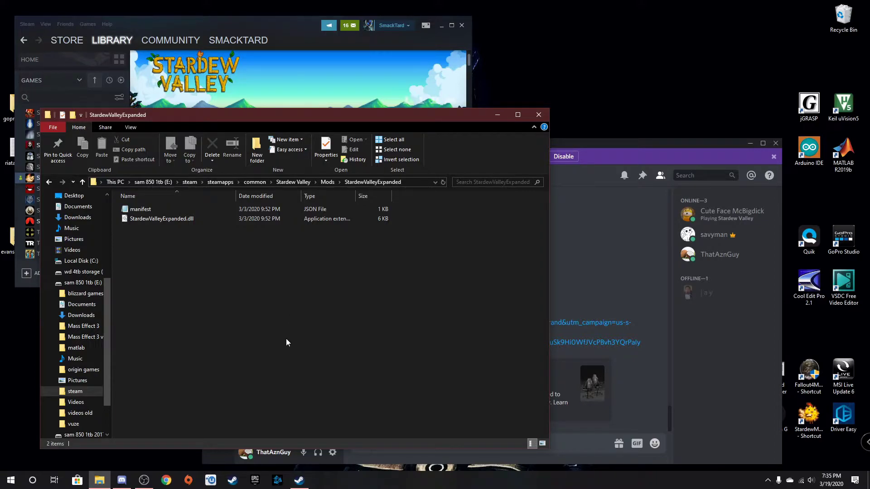
key(alt+Left)
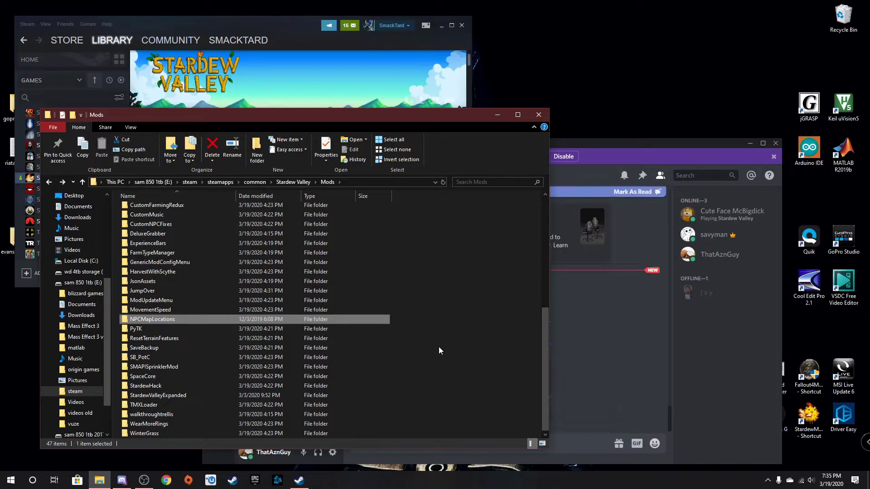
click(572, 367)
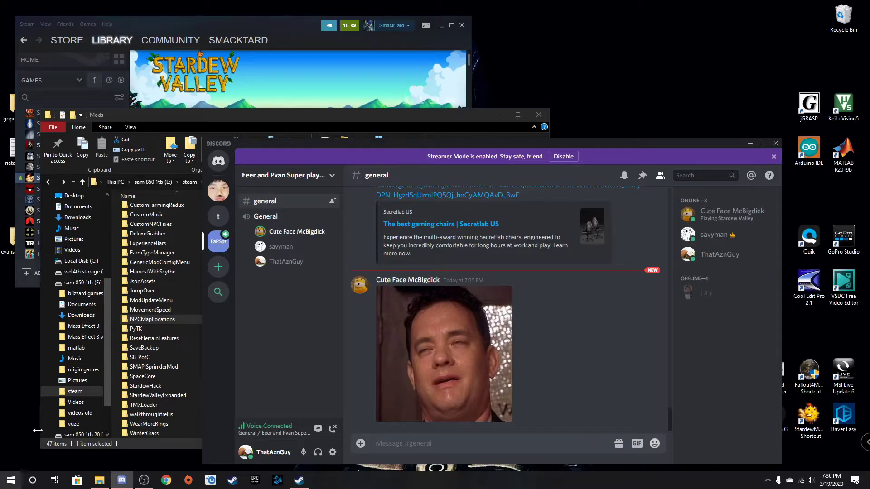
- Check the AutoSpeed config in Notepad (Speed 7), then return to the Mods list
click(152, 319)
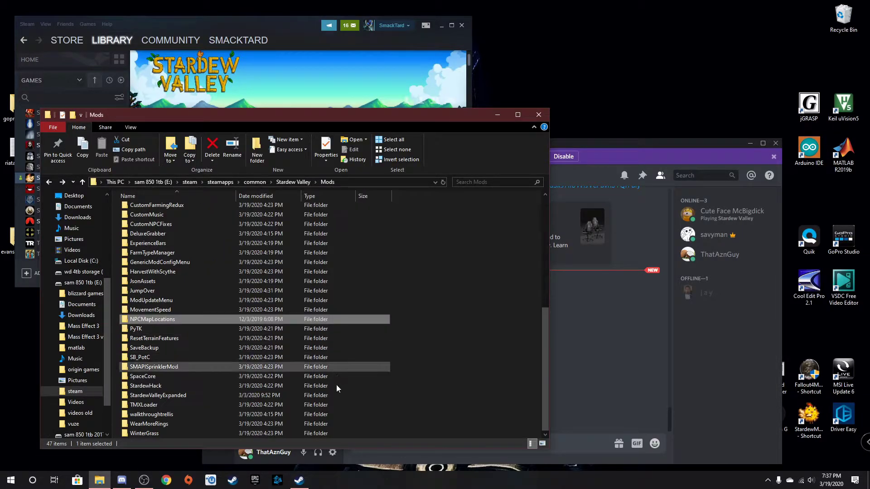
scroll(335, 367, up, 5)
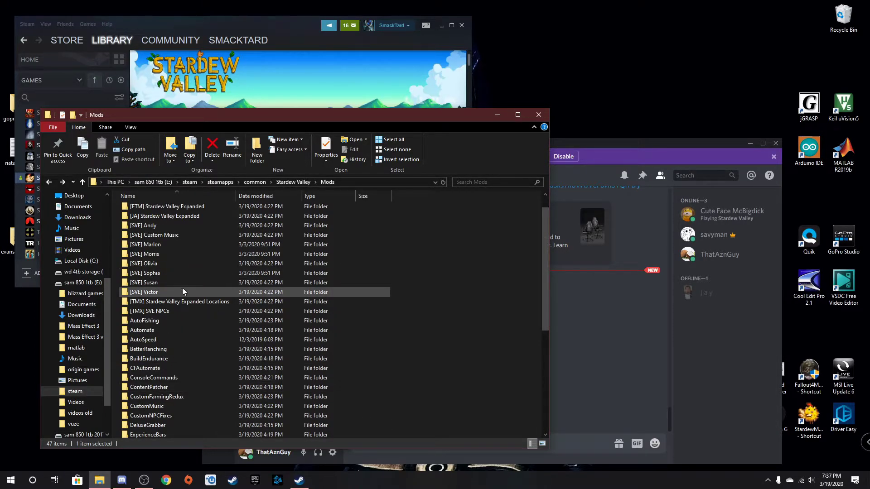
double_click(155, 338)
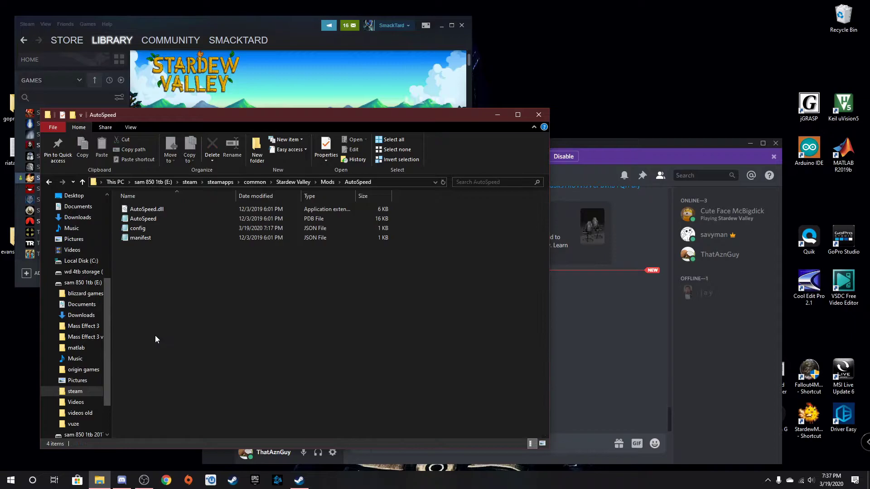
double_click(148, 228)
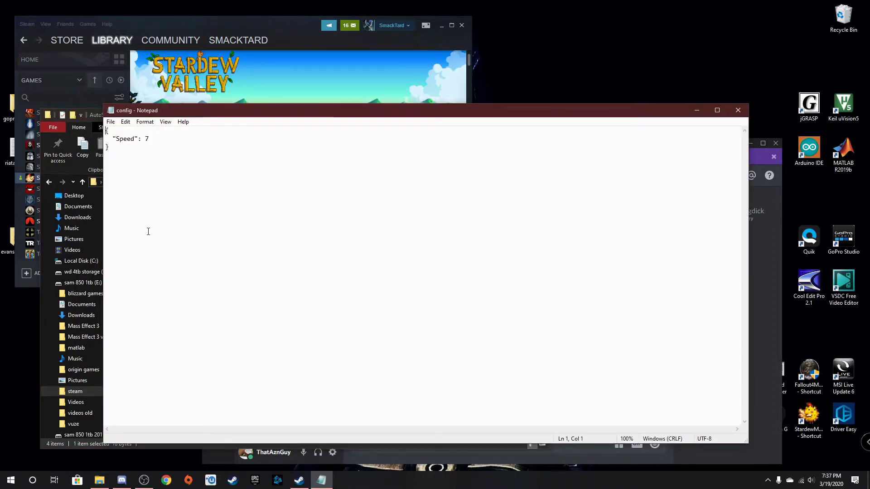
click(741, 111)
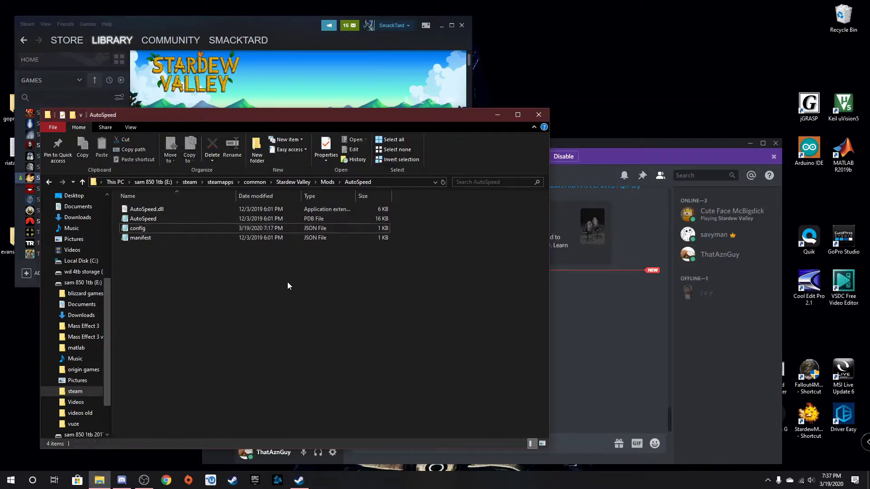
key(alt+Up)
scroll(267, 345, down, 8)
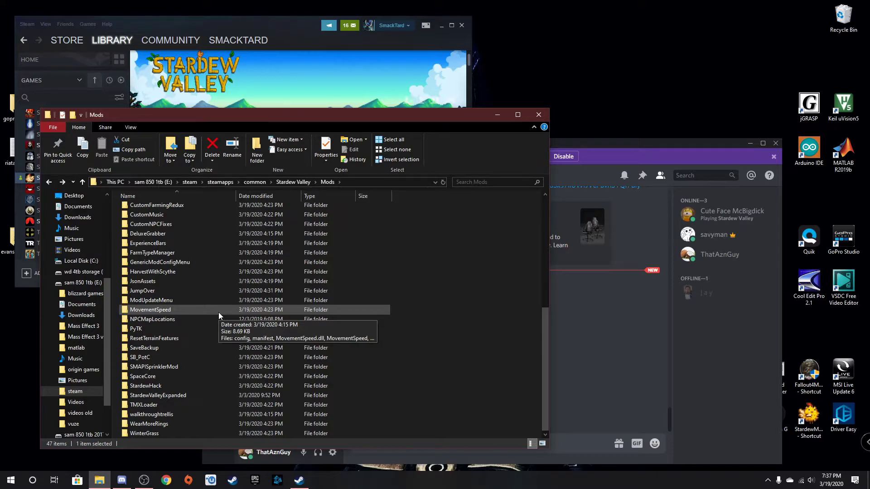
- Delete the MovementSpeed folder from Mods, then look inside StardewValleyExpanded and come back
click(192, 313)
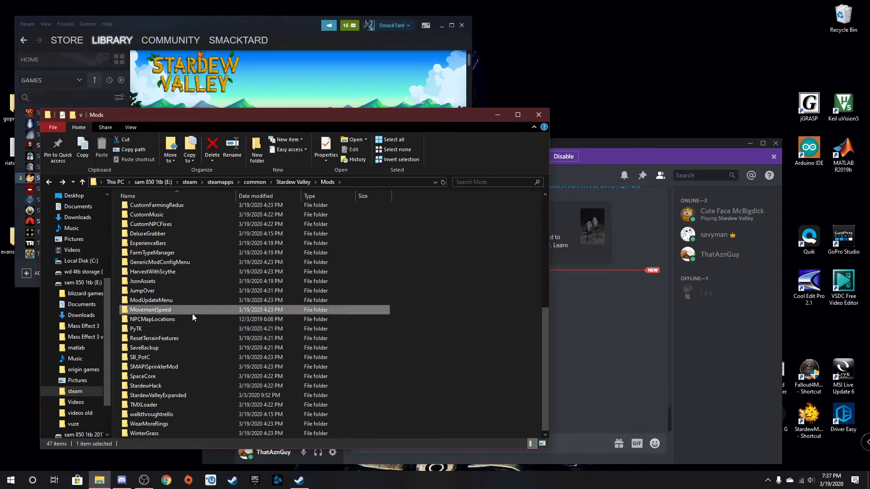
click(212, 148)
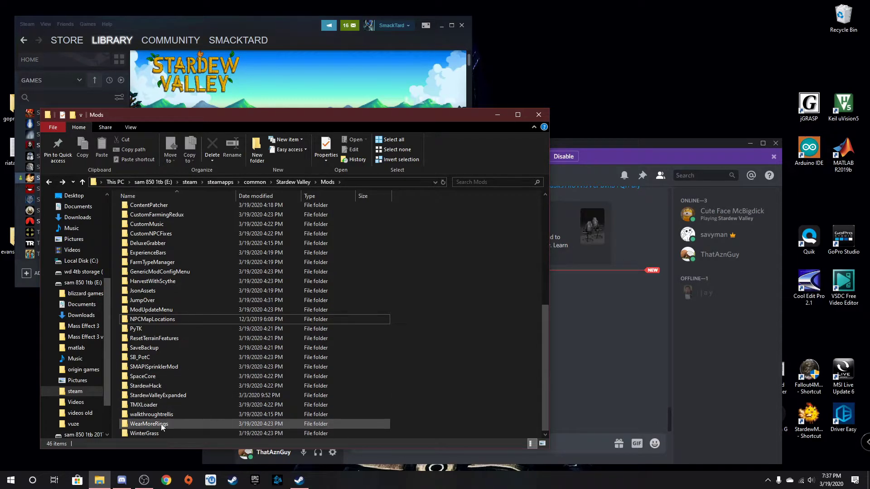
double_click(173, 395)
key(BackSpace)
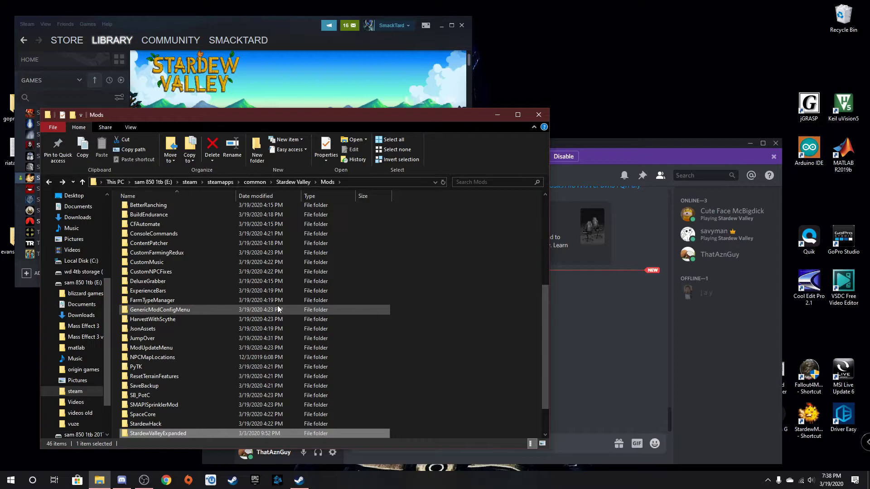
- Switch from Discord back to the Mods window and open the PyTK folder
click(597, 361)
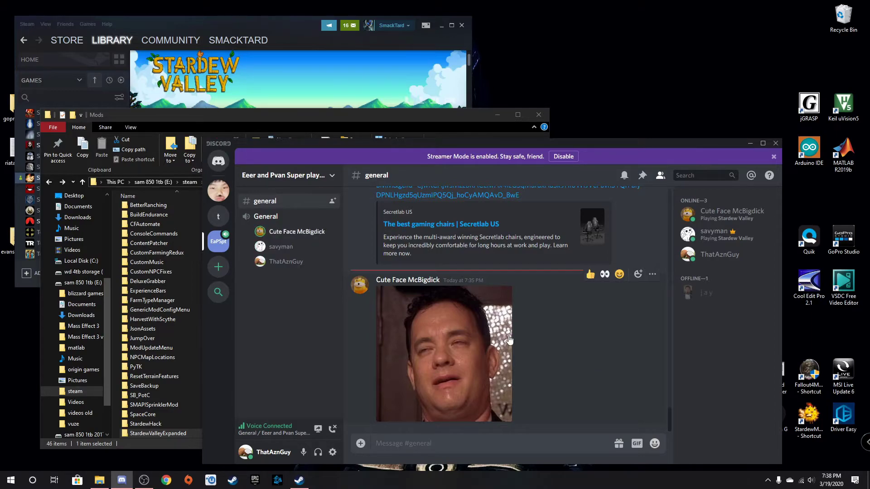
click(186, 374)
scroll(232, 339, up, 5)
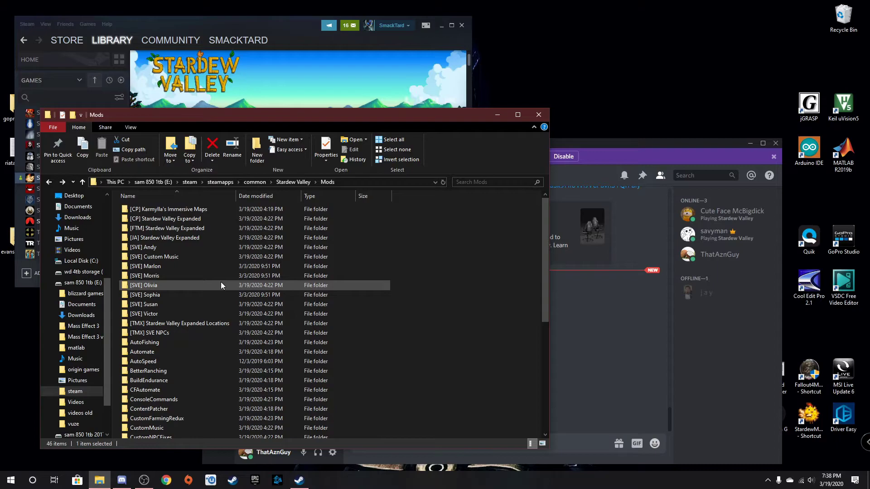
scroll(221, 285, down, 4)
scroll(220, 286, down, 3)
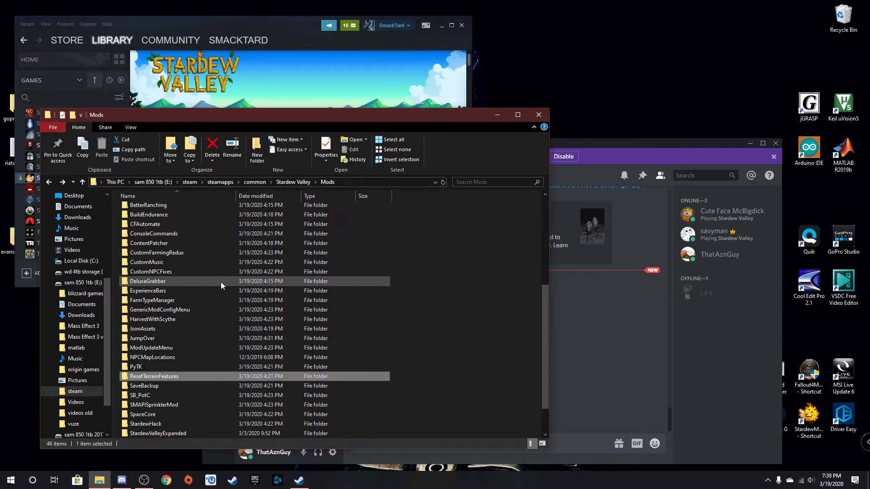
scroll(221, 282, down, 1)
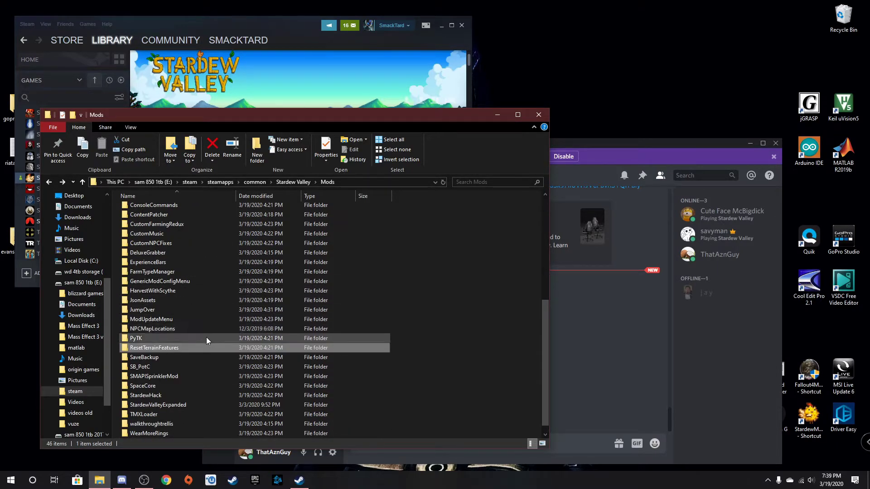
double_click(205, 337)
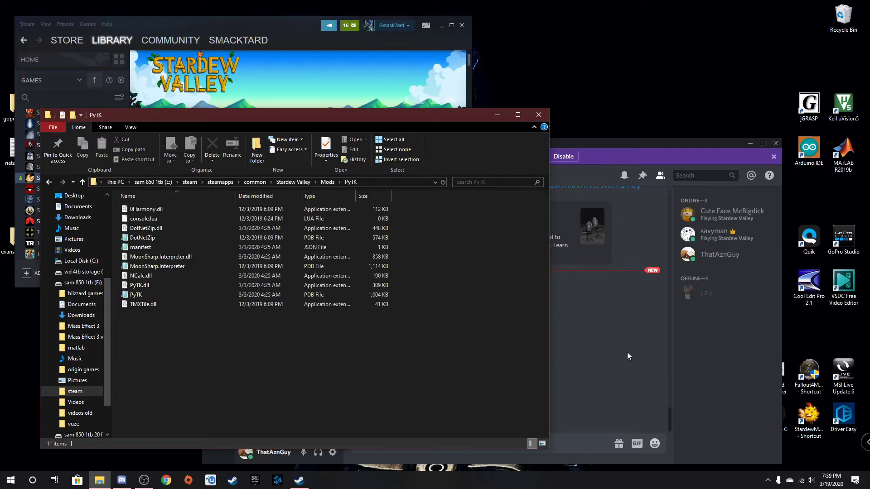
- Launch Stardew Valley via the StardewModdingAPI shortcut and exit from the title screen
double_click(823, 425)
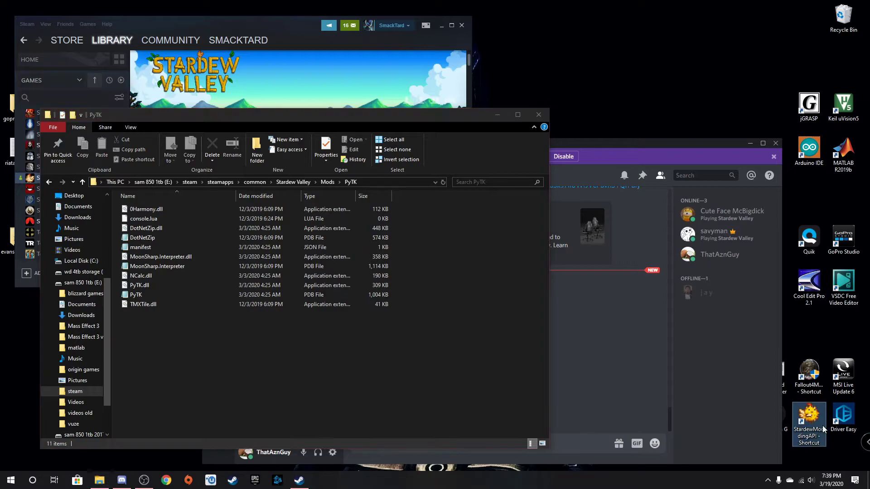
drag(309, 32, 430, 4)
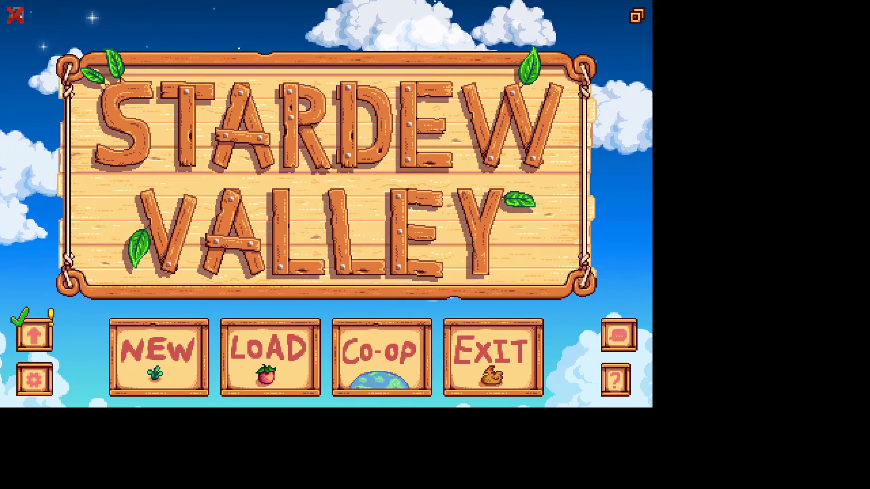
click(492, 357)
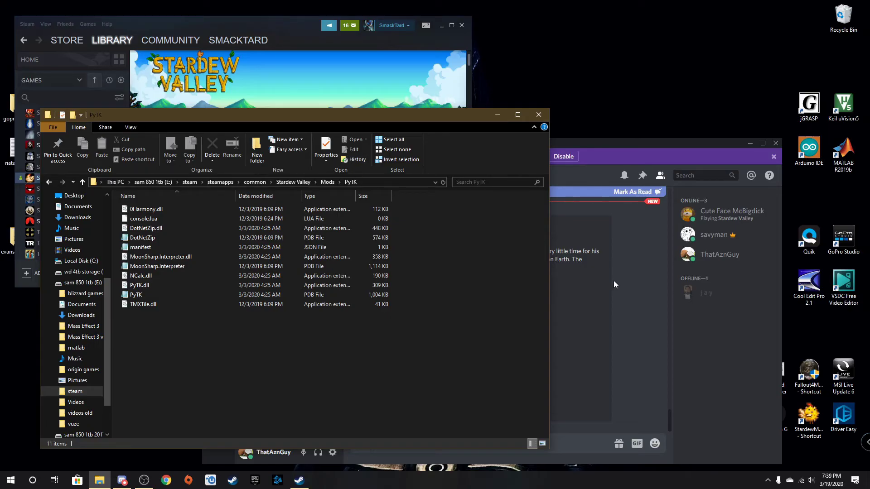
- Glance at the shared Google Drive mods folder in Chrome, then return to Discord's group chat
click(614, 281)
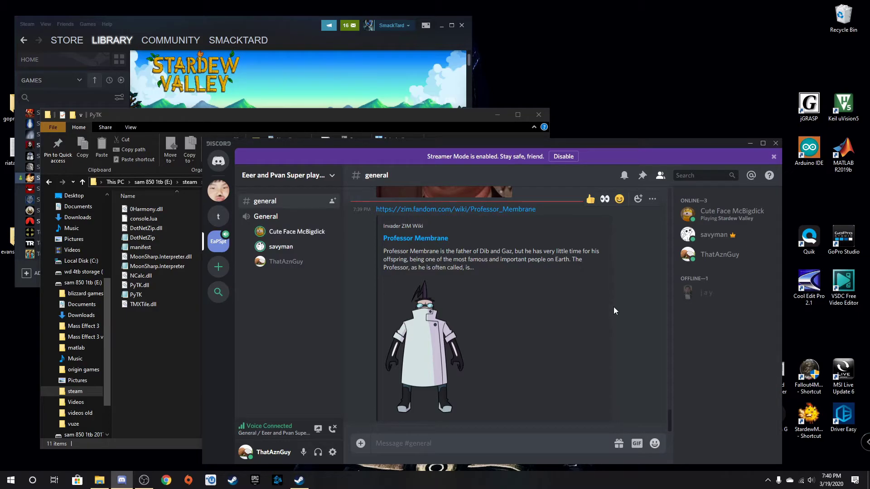
scroll(614, 311, up, 5)
key(alt+Tab)
click(745, 8)
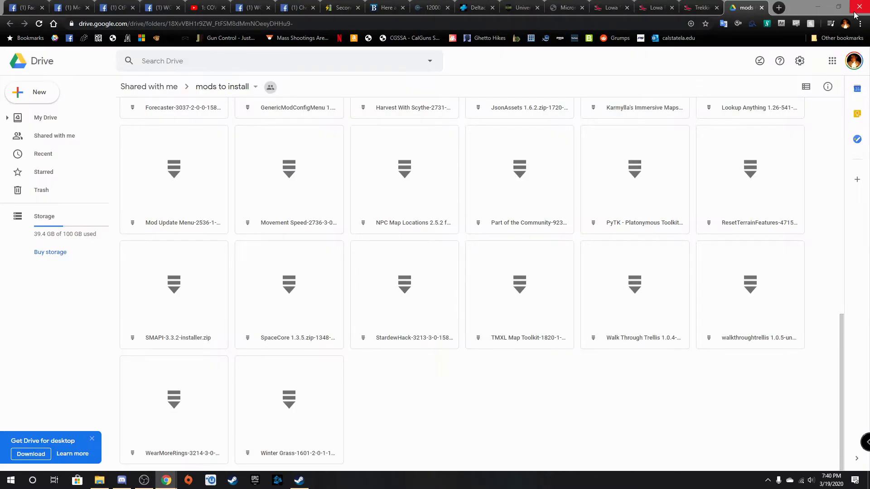
right_click(167, 481)
click(171, 461)
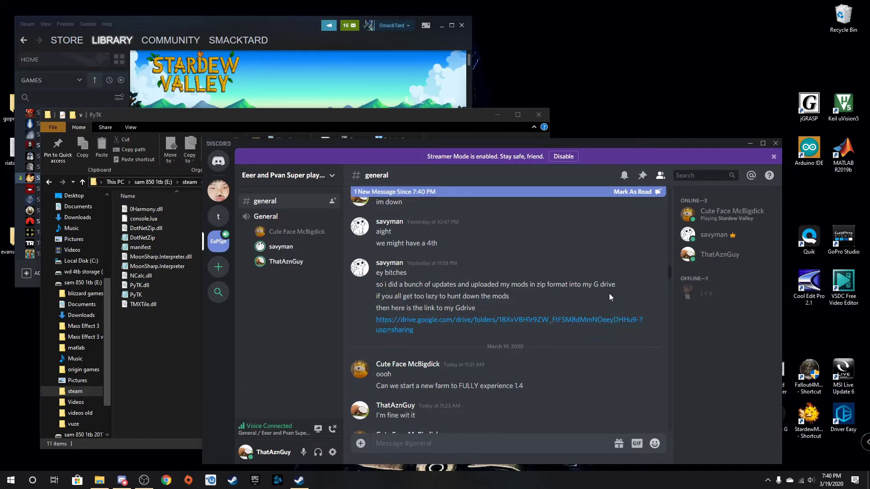
drag(669, 273, 669, 449)
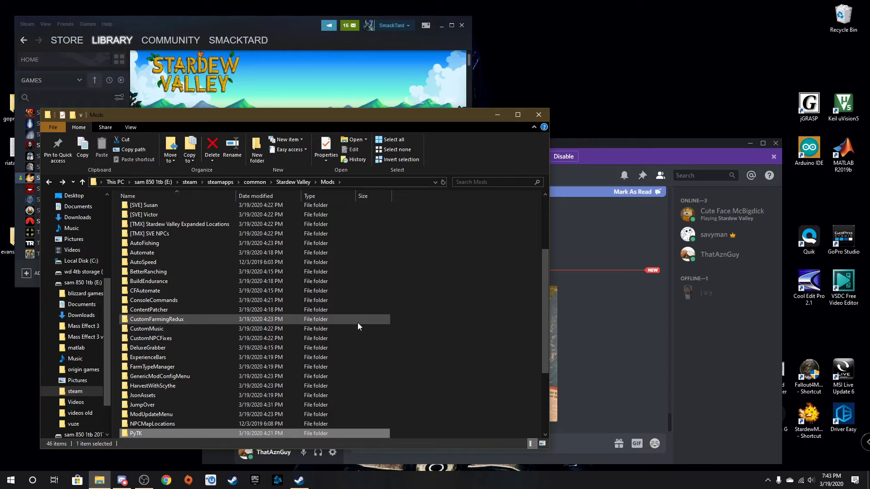
scroll(358, 326, down, 4)
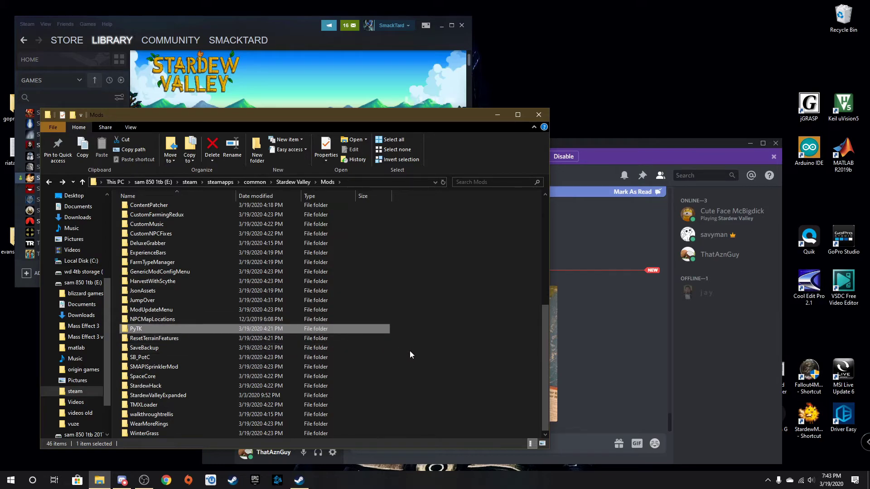
scroll(409, 350, up, 2)
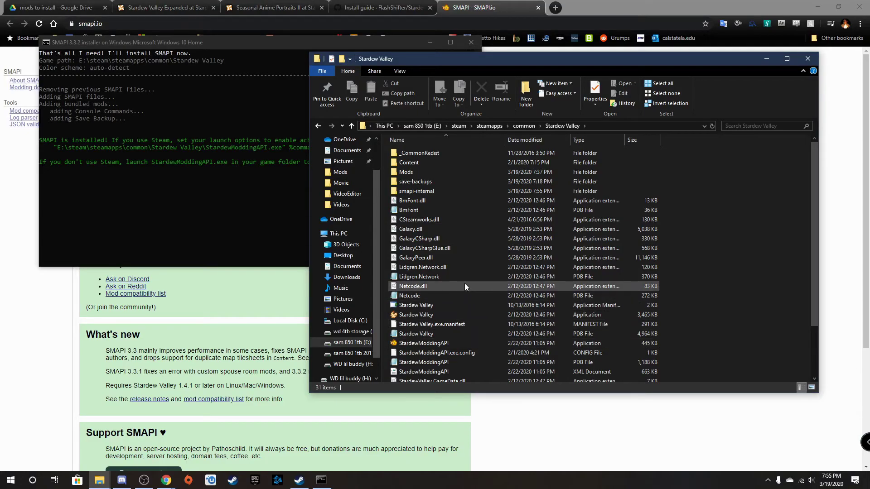
- Send a StardewModdingAPI shortcut to the Desktop and close the SMAPI installer console
right_click(448, 344)
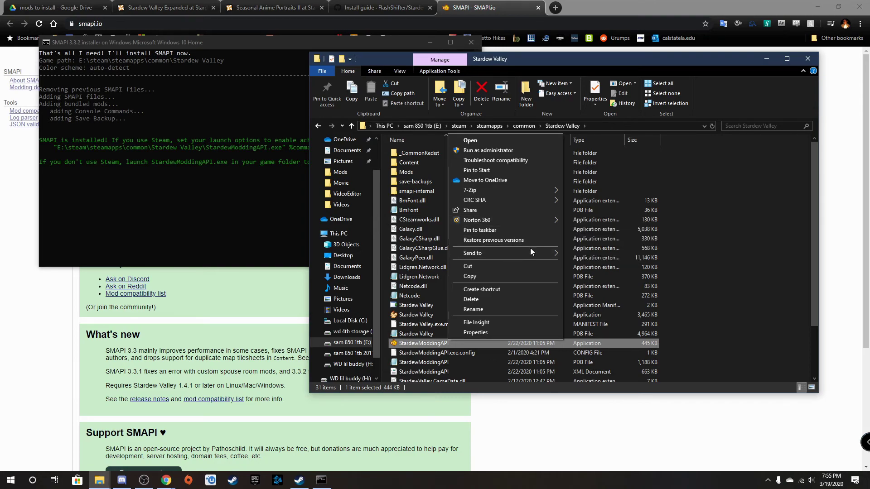
mouse_move(503, 253)
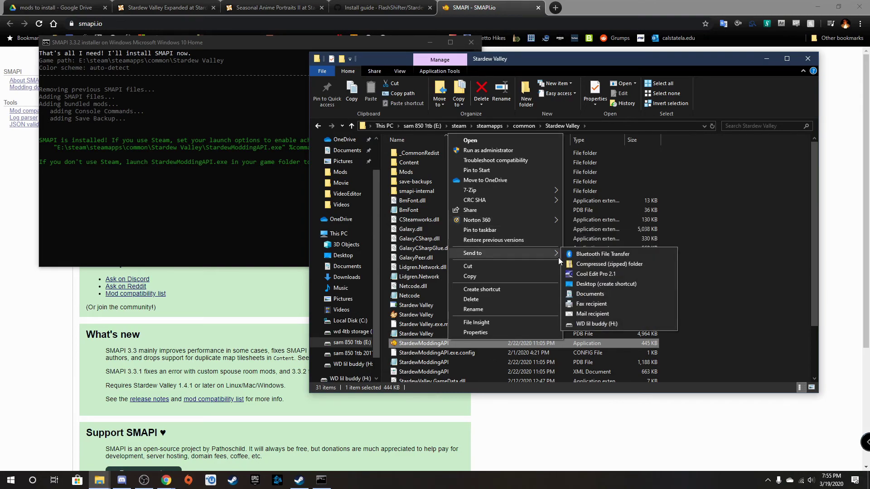
click(625, 285)
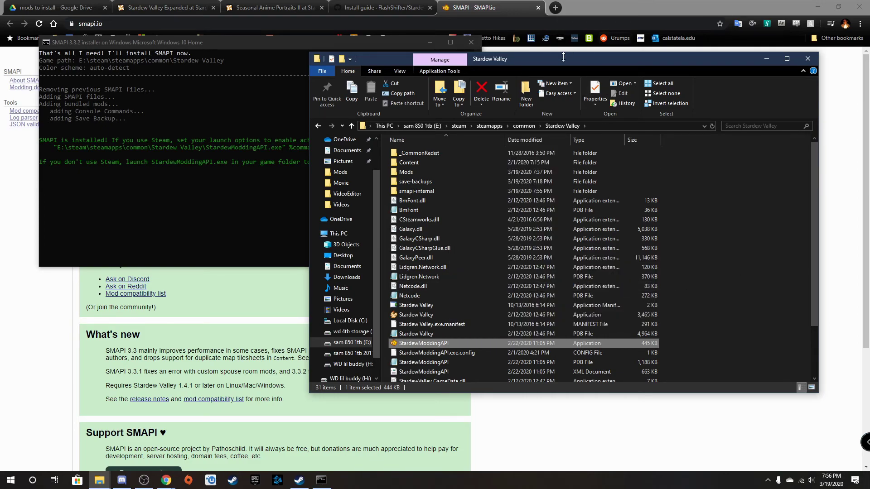
drag(562, 58, 461, 102)
click(389, 72)
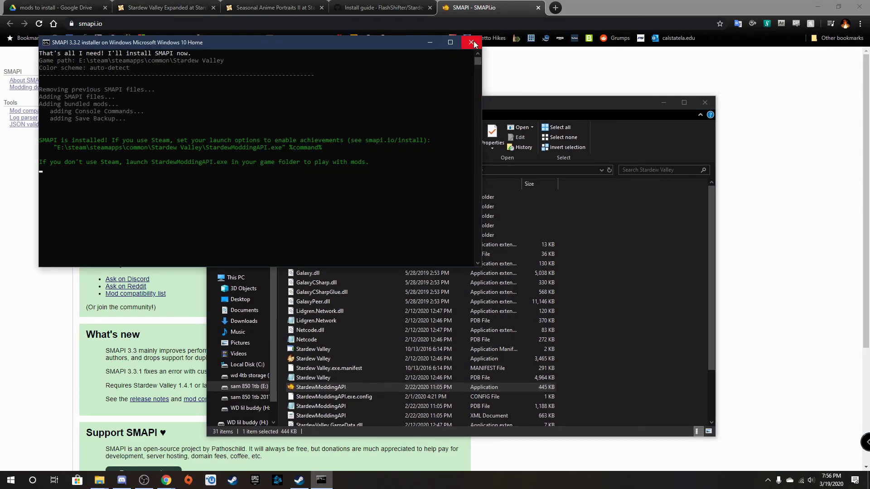
click(473, 43)
click(819, 9)
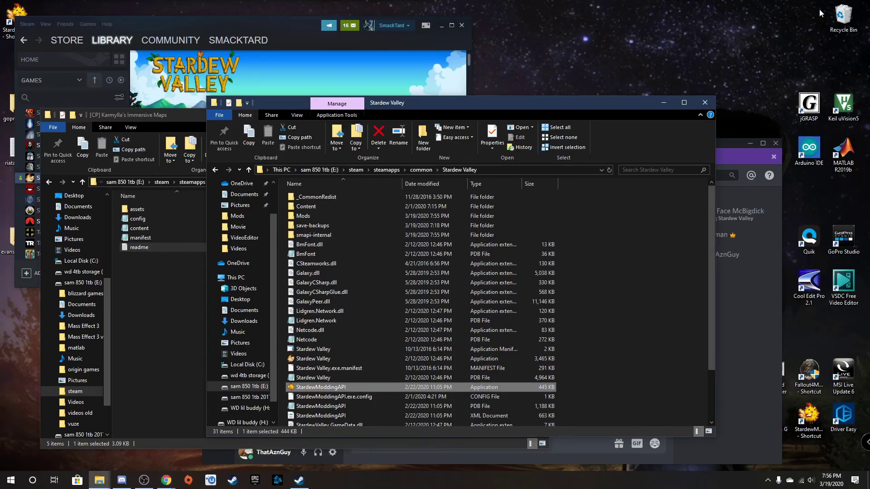